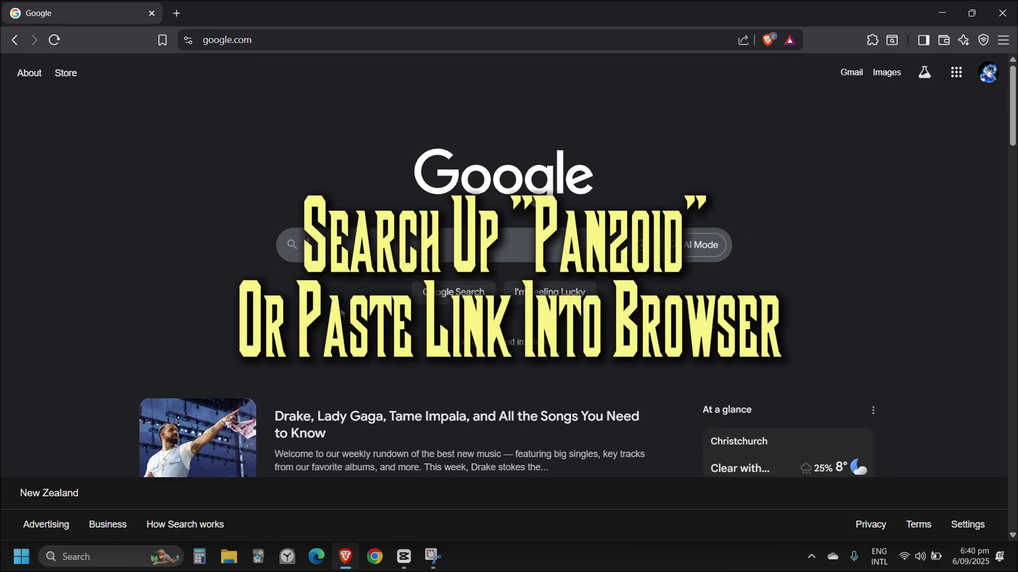
# Step: Search Google for Panzoid and open the official Panzoid website
pyautogui.write('Panzoid')
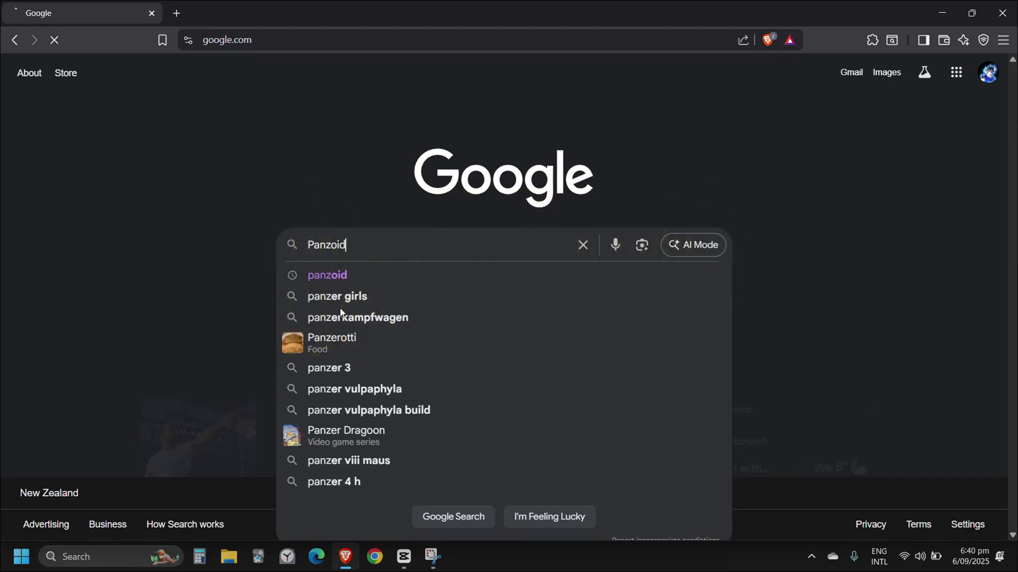
pyautogui.press('Return')
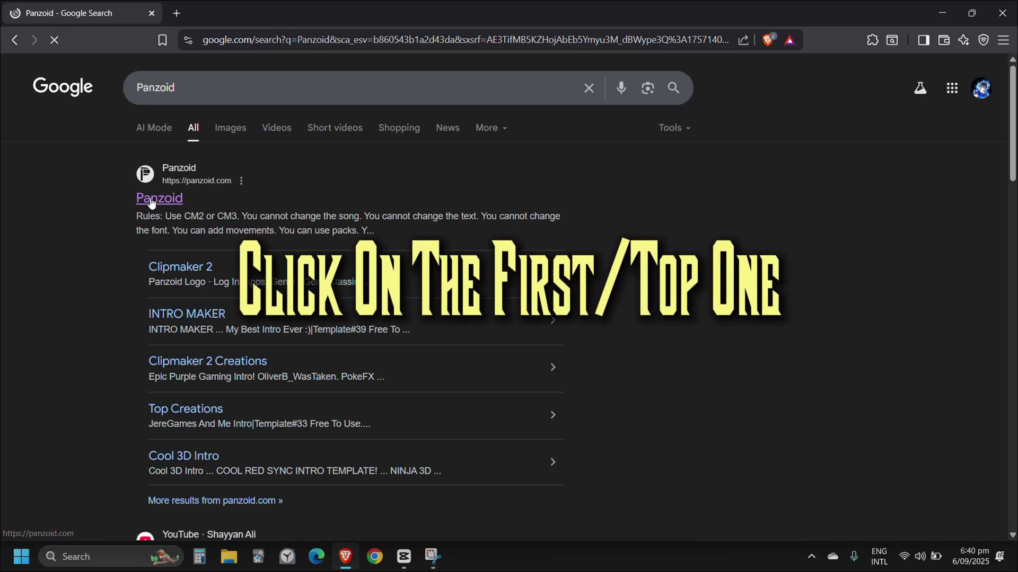
pyautogui.click(150, 198)
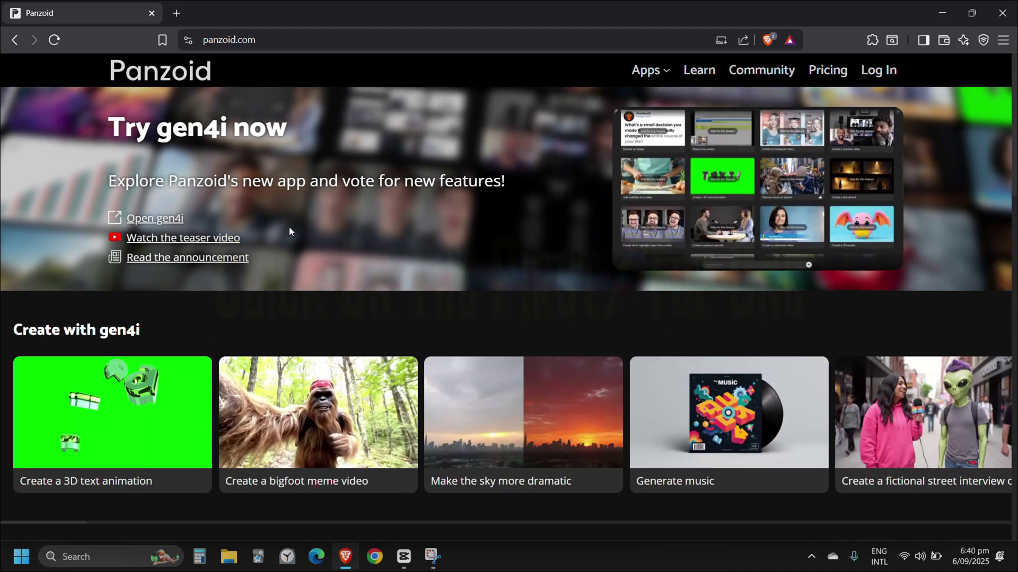
# Step: Open Clipmaker 2 in Panzoid and load the EMXN 3D TEXT PRESET template, playing its animation
pyautogui.click(643, 71)
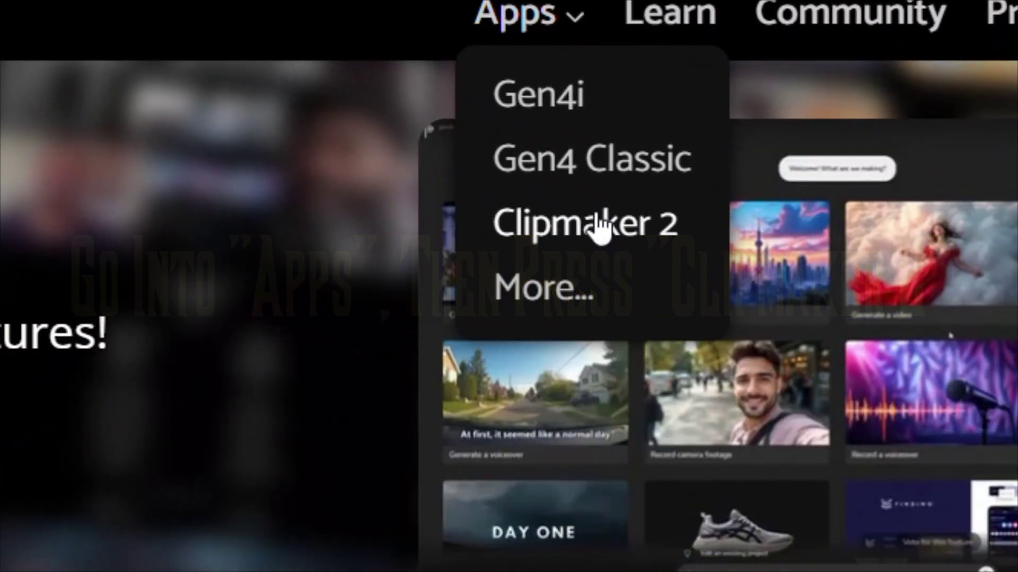
pyautogui.click(598, 219)
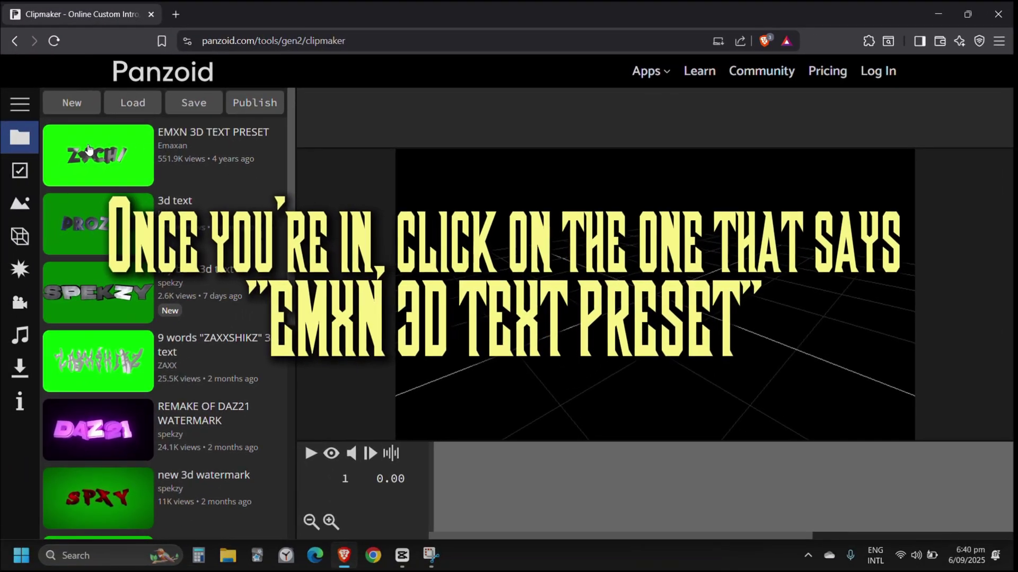
pyautogui.click(88, 148)
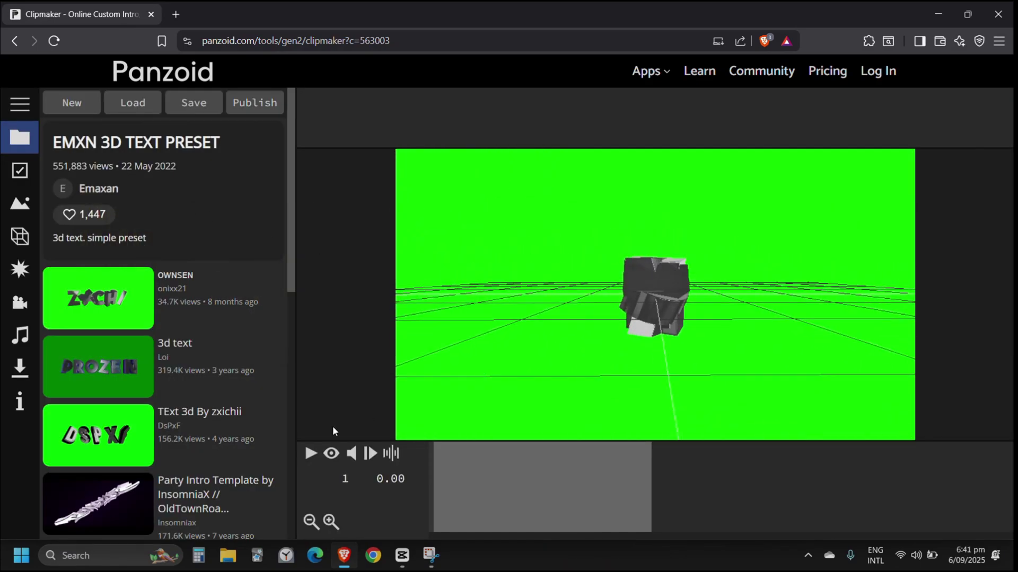
pyautogui.click(309, 454)
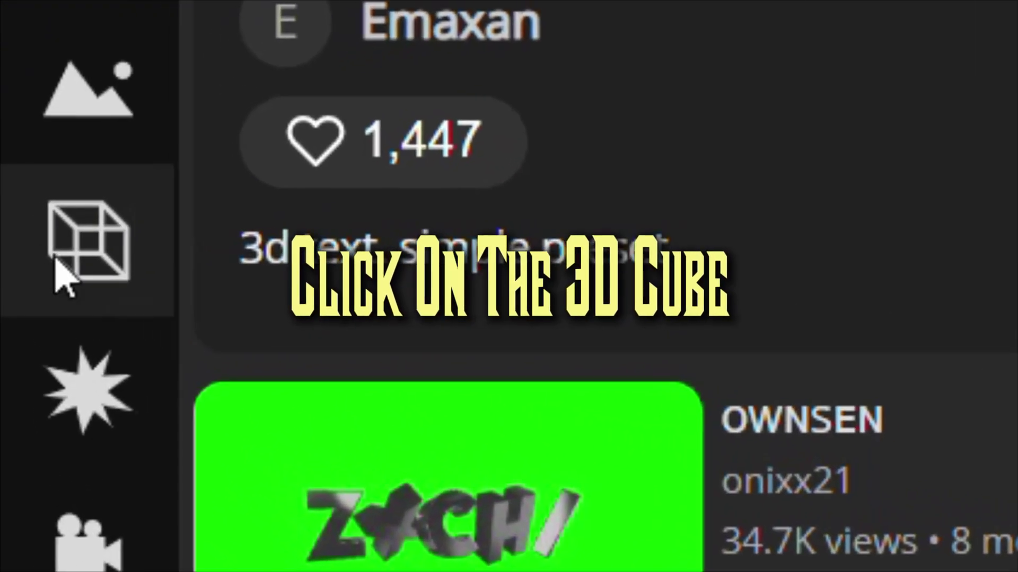
# Step: Make the All Text letters read BBN by deleting the surplus z and i and changing the rest, and play the animation
pyautogui.click(80, 249)
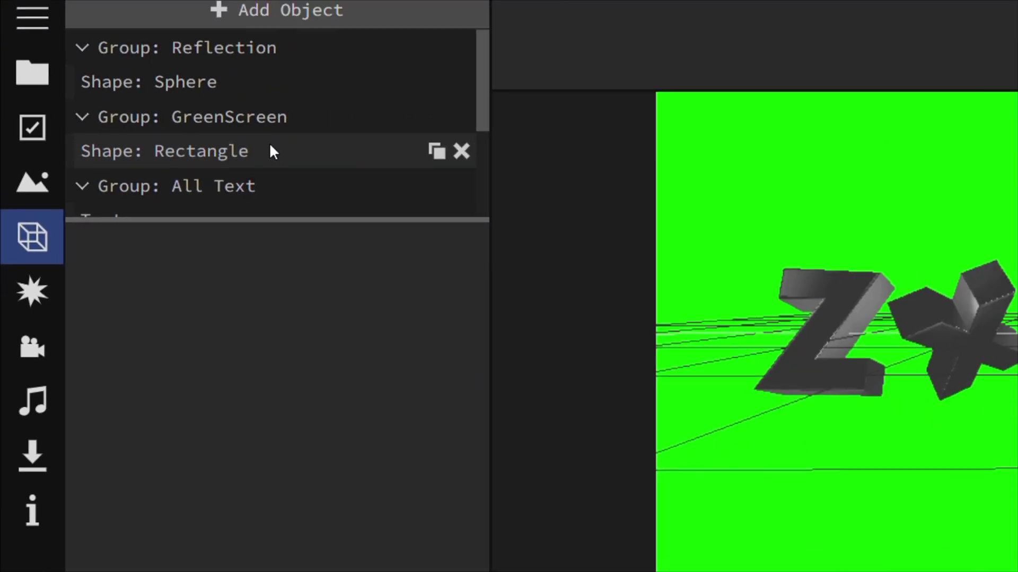
pyautogui.scroll(-3, 689, 24)
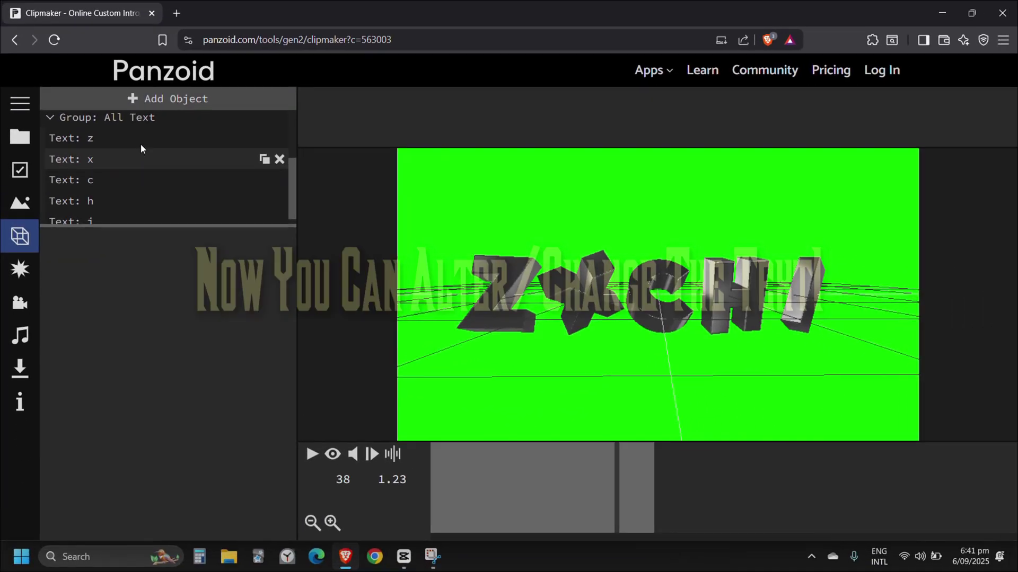
pyautogui.click(280, 137)
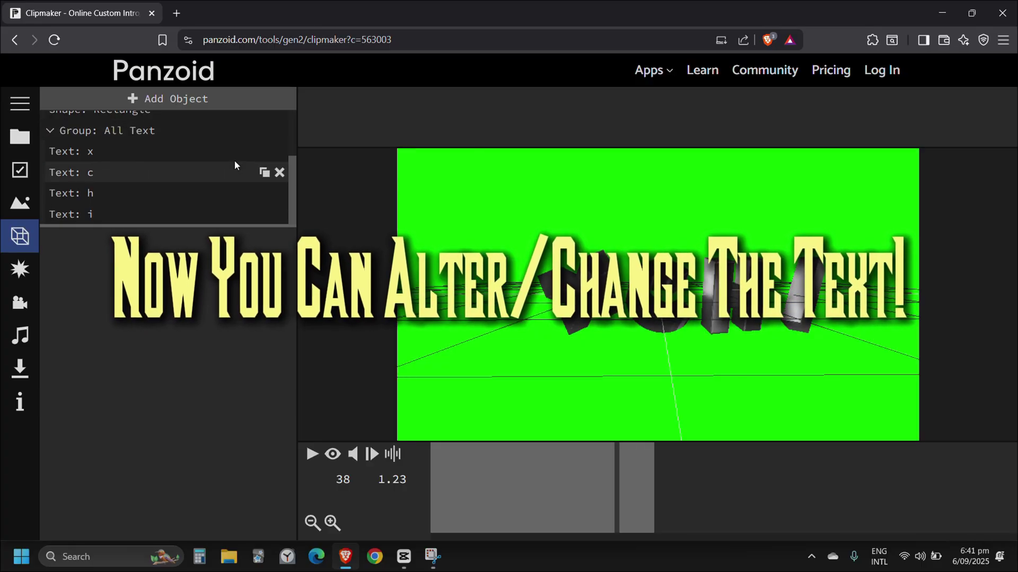
pyautogui.click(202, 172)
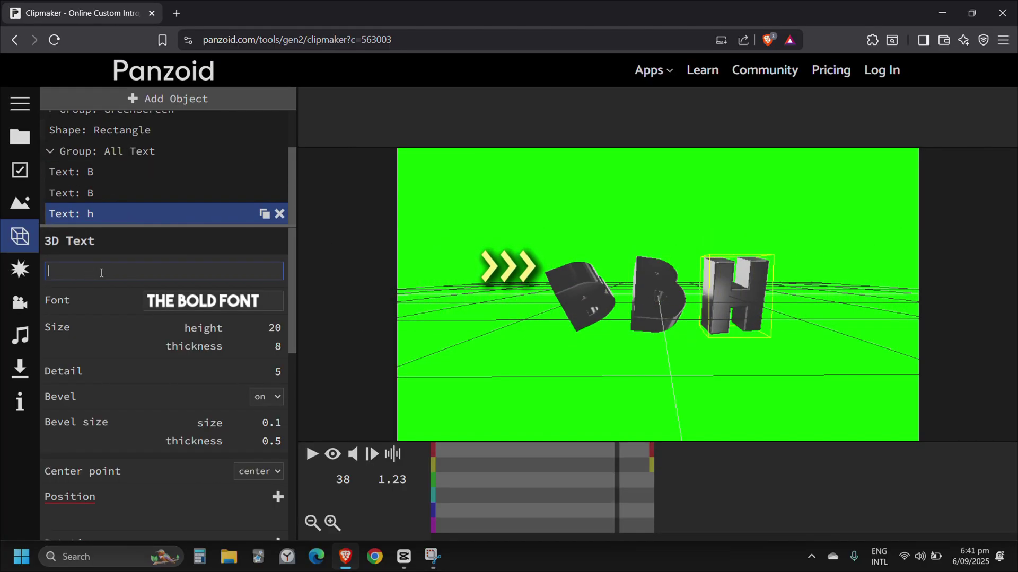
pyautogui.click(312, 455)
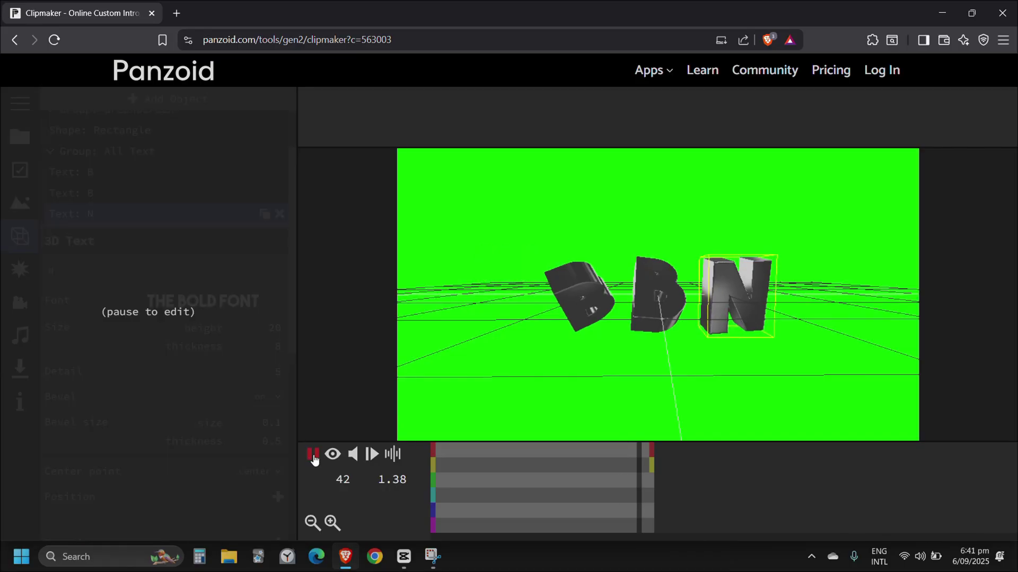
pyautogui.click(313, 455)
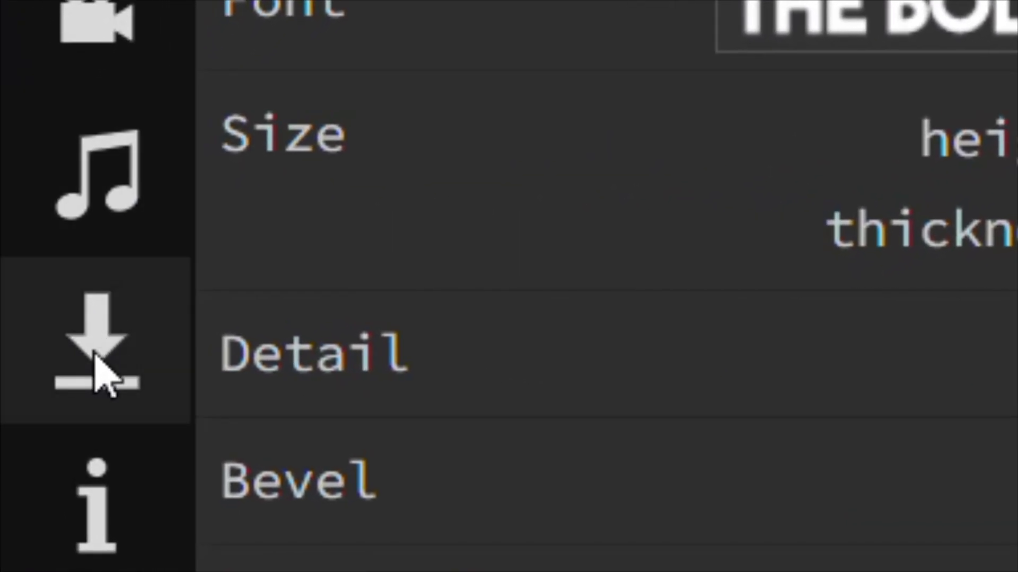
# Step: Render the 3D text video in balanced mode as .mkv and save it to Downloads as video.mkv
pyautogui.click(87, 334)
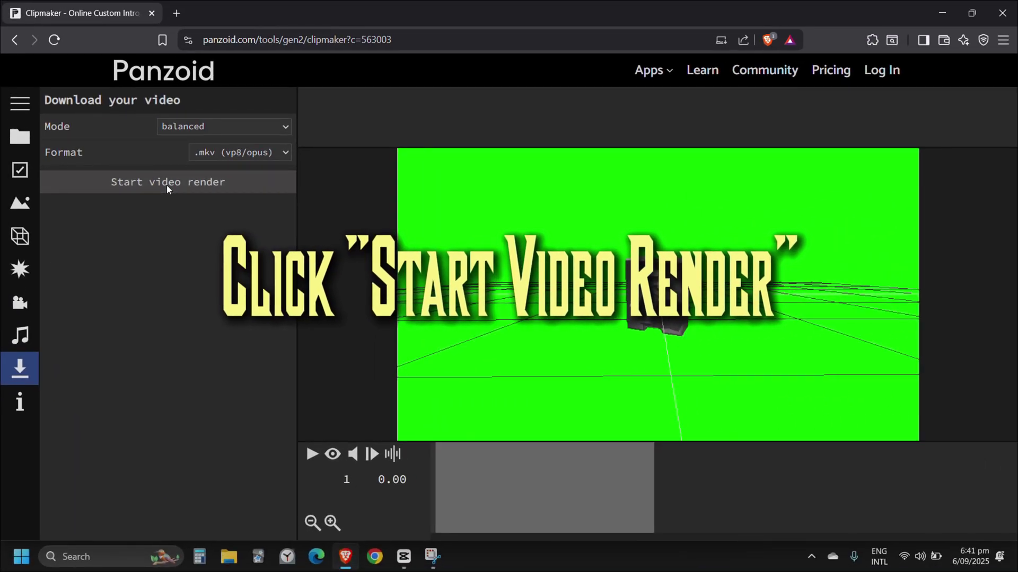
pyautogui.click(167, 186)
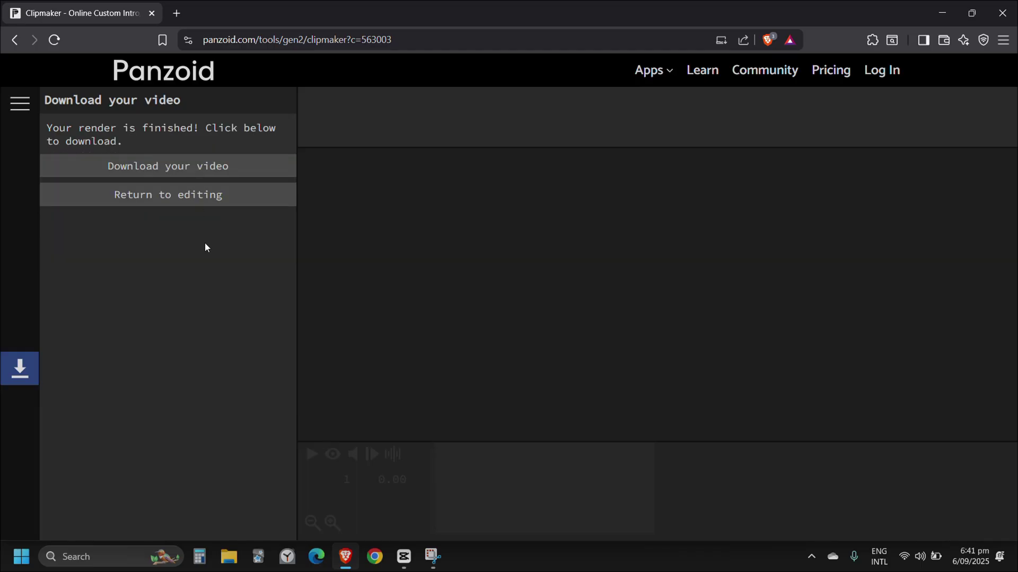
pyautogui.click(207, 166)
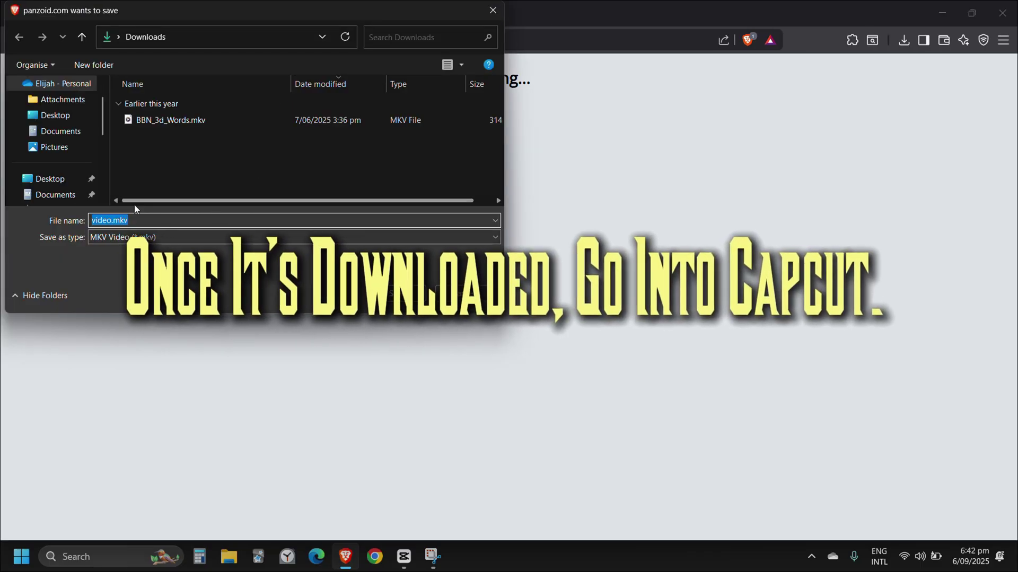
pyautogui.click(413, 296)
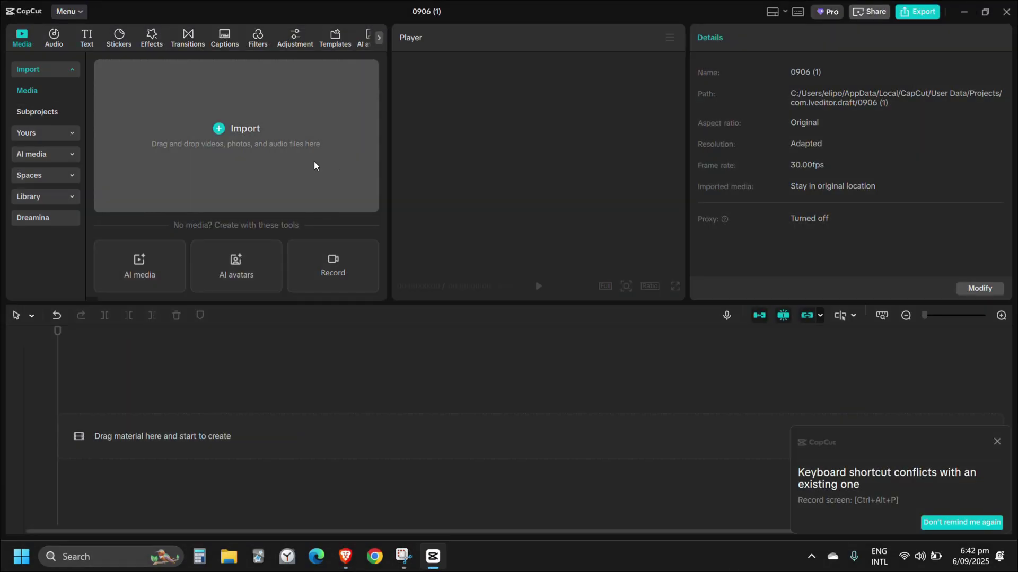
# Step: Switch to CapCut and import video.mkv from the Downloads folder into the project media
pyautogui.click(314, 161)
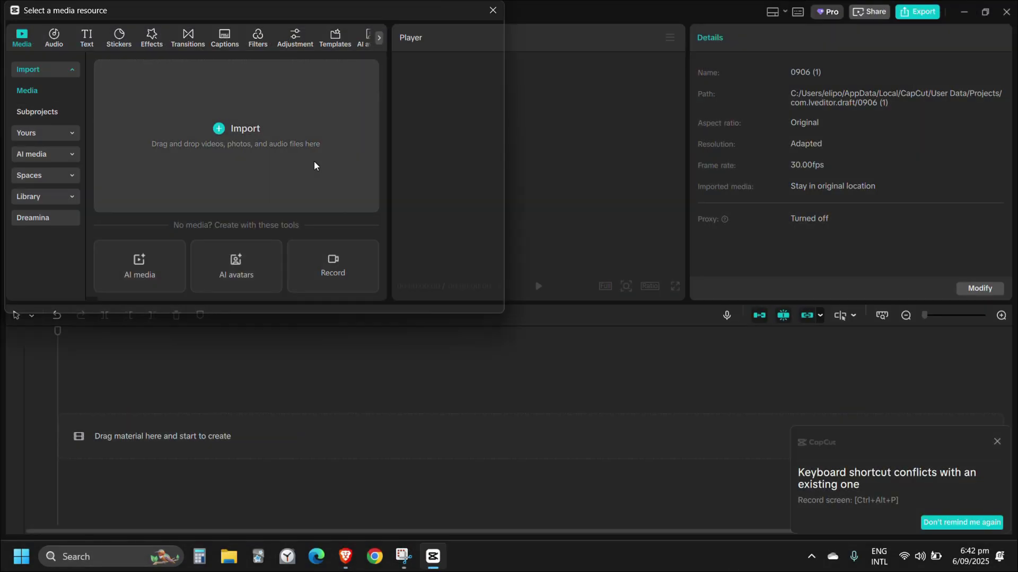
pyautogui.click(257, 120)
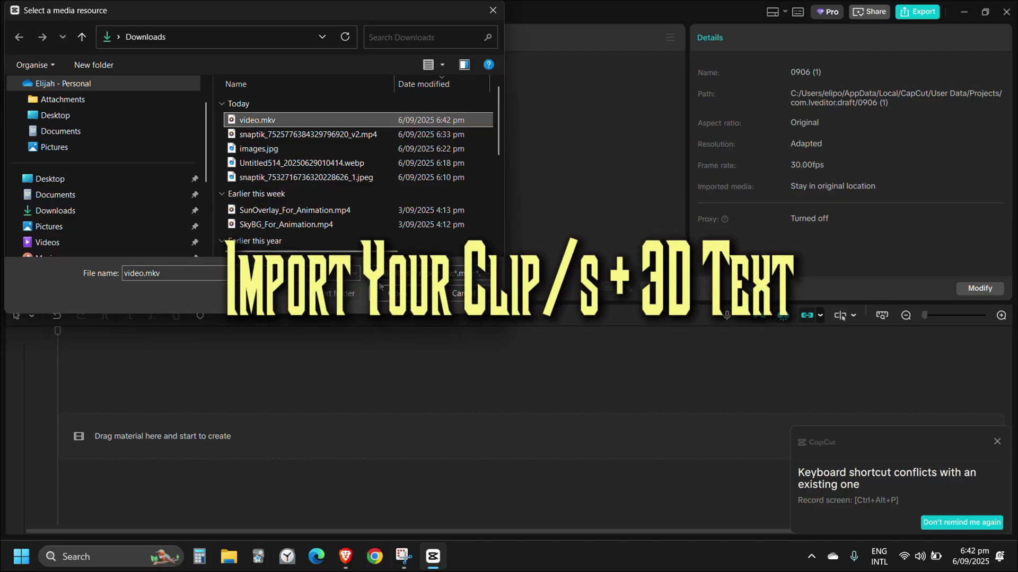
pyautogui.click(400, 296)
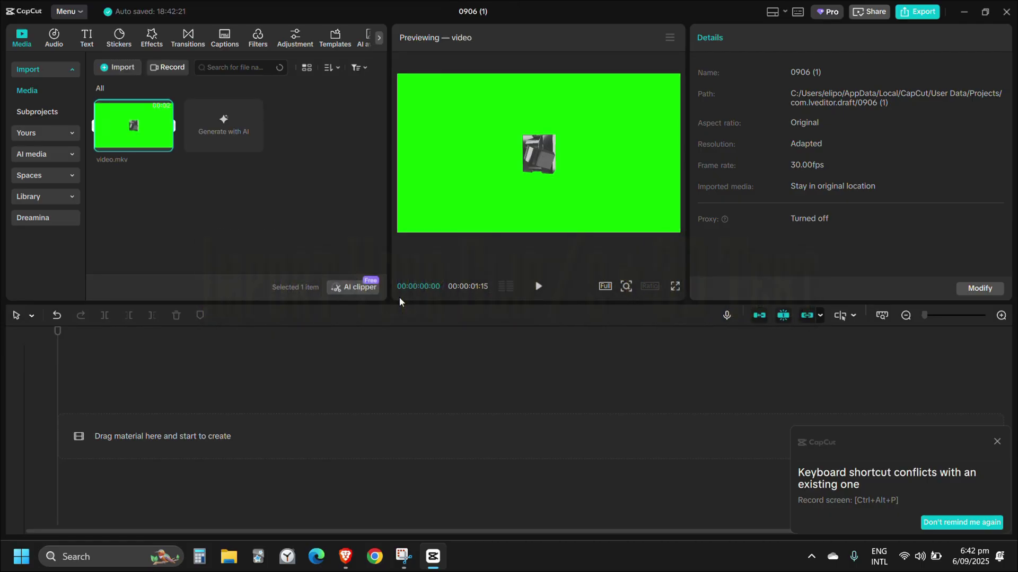
# Step: Place video.mkv on the timeline and set the project's aspect ratio to 3:4
pyautogui.moveTo(114, 127); pyautogui.dragTo(270, 381)
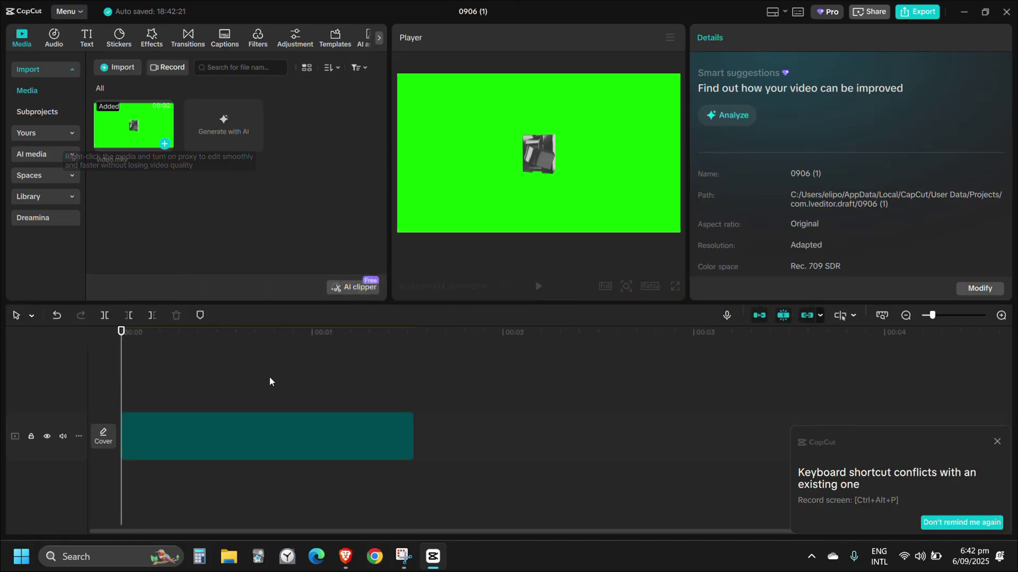
pyautogui.click(649, 287)
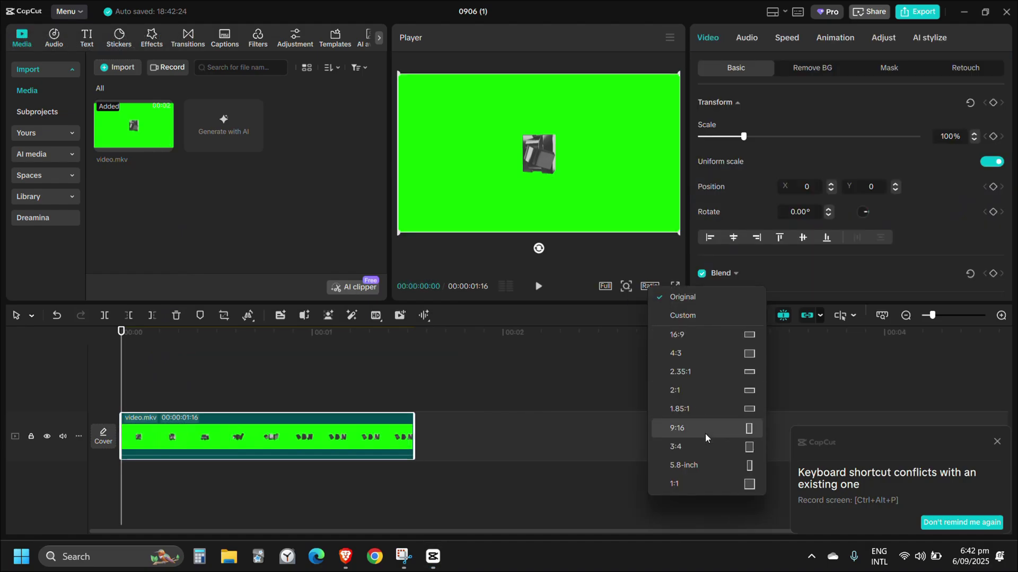
pyautogui.click(738, 445)
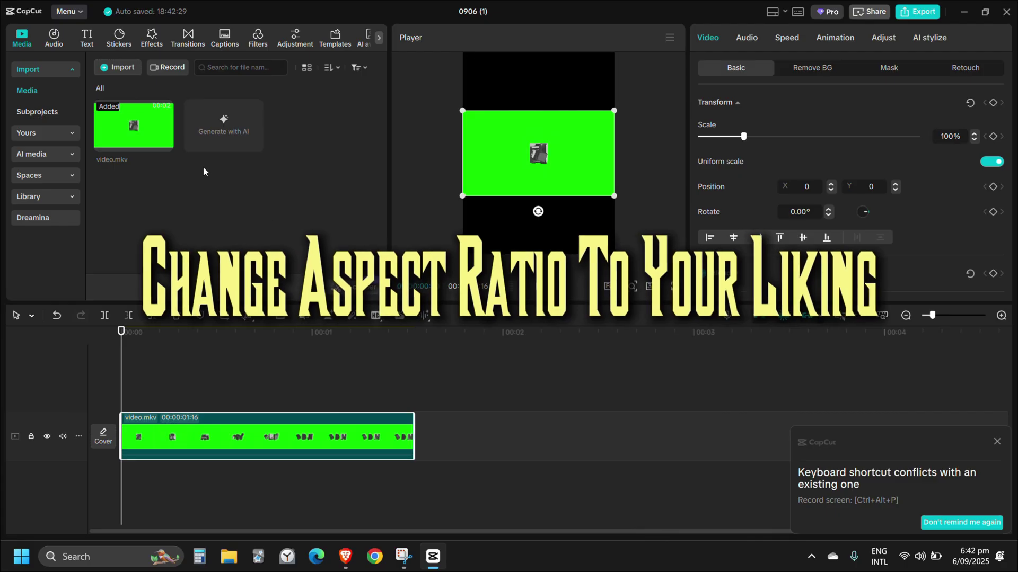
pyautogui.click(118, 68)
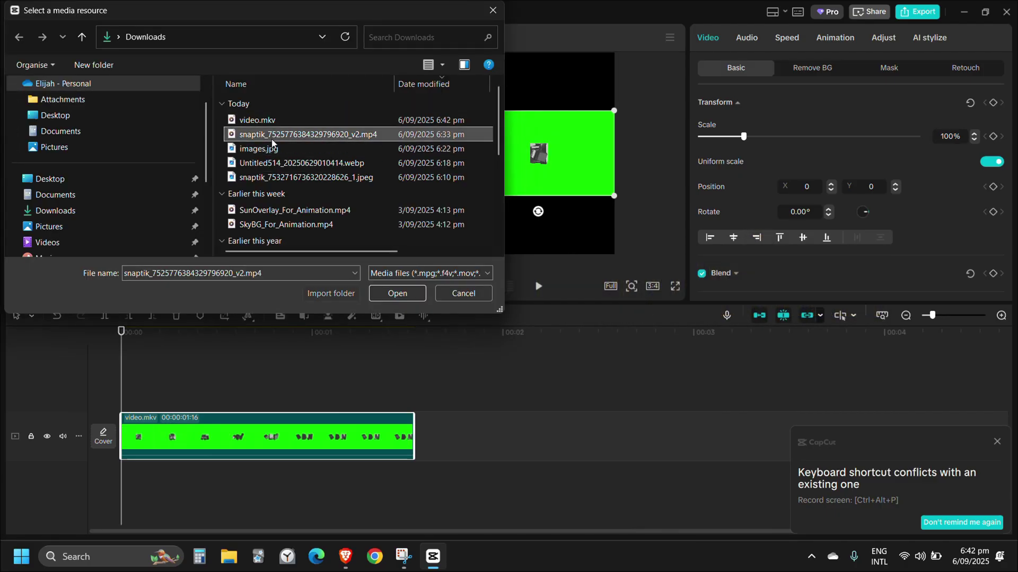
pyautogui.click(389, 293)
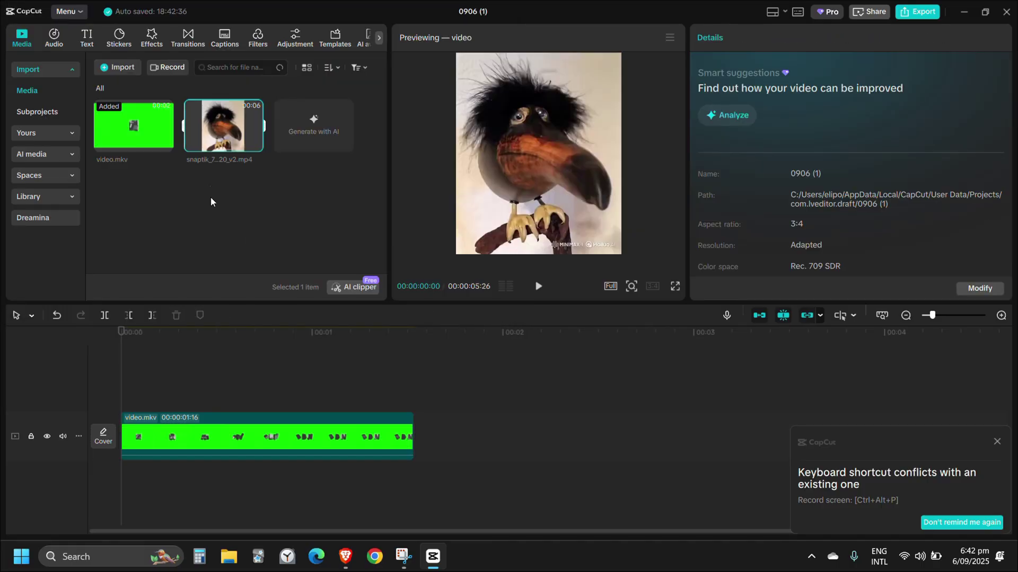
pyautogui.moveTo(230, 129); pyautogui.dragTo(121, 371)
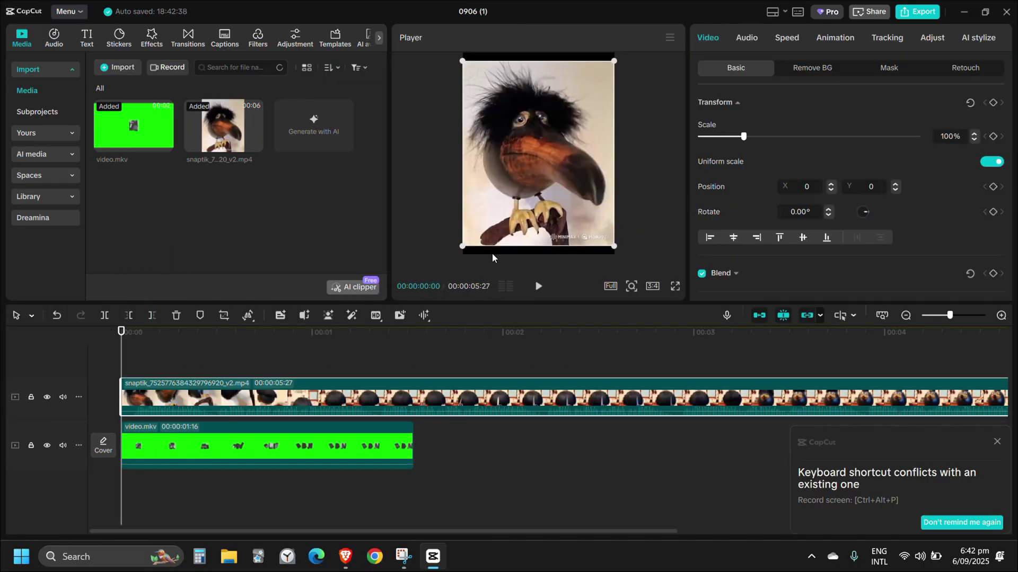
# Step: Rearrange the tracks so video.mkv is an overlay above the snaptik clip on the main track
pyautogui.moveTo(343, 460); pyautogui.dragTo(344, 408)
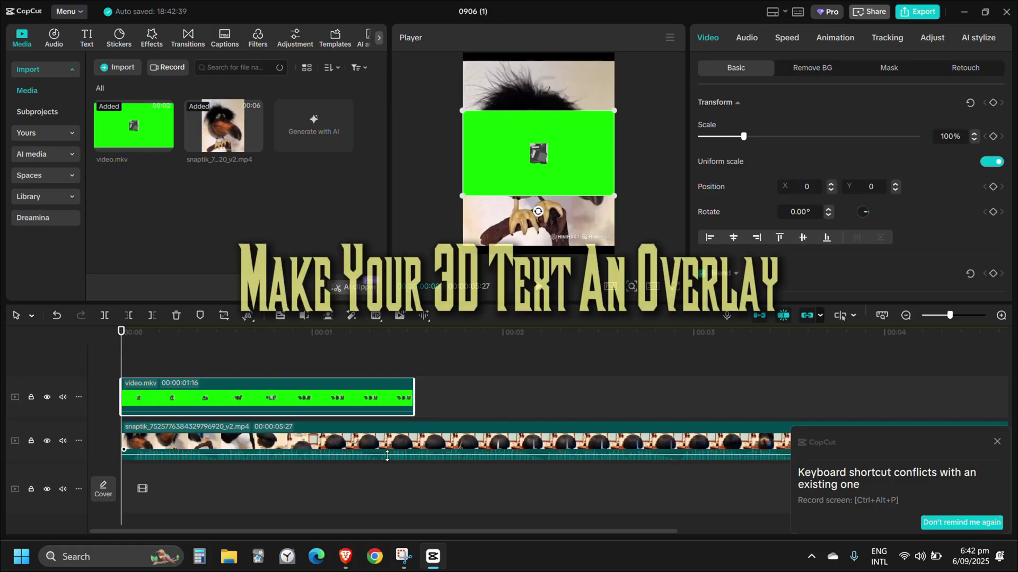
pyautogui.moveTo(409, 435); pyautogui.dragTo(409, 485)
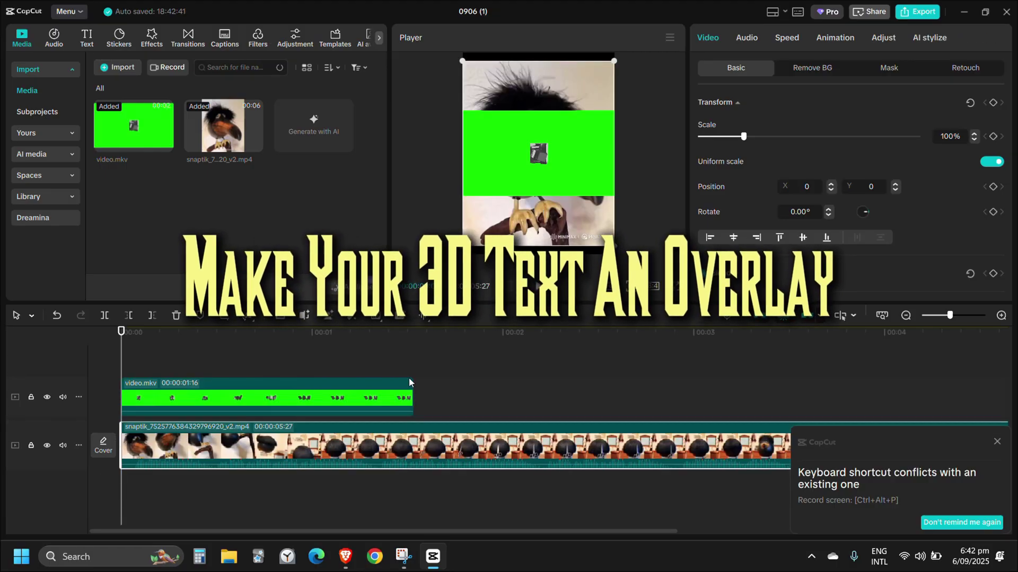
pyautogui.click(410, 362)
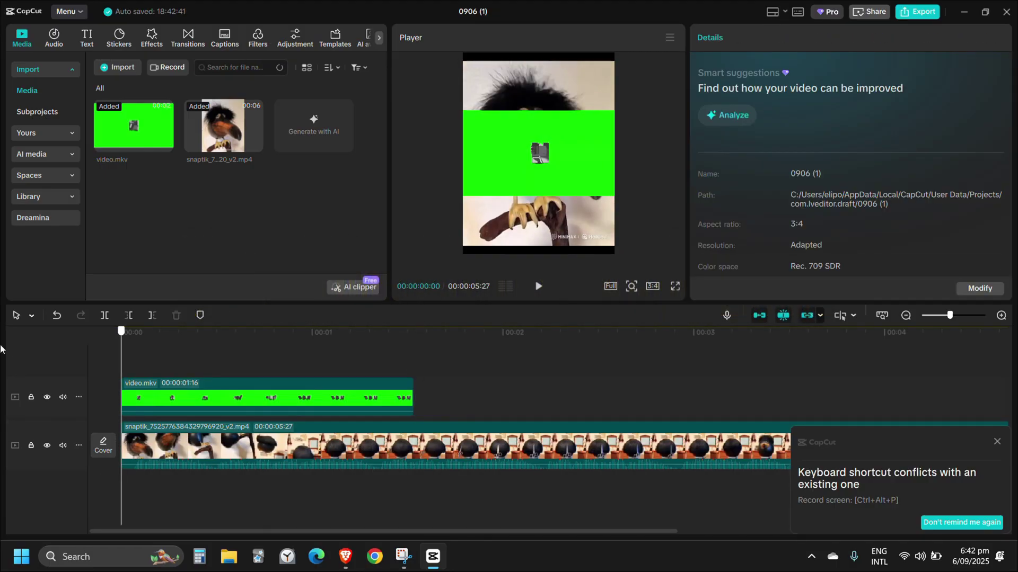
# Step: Enlarge the snaptik clip to fill the 3:4 frame and scale the video.mkv overlay to about 236%
pyautogui.click(334, 411)
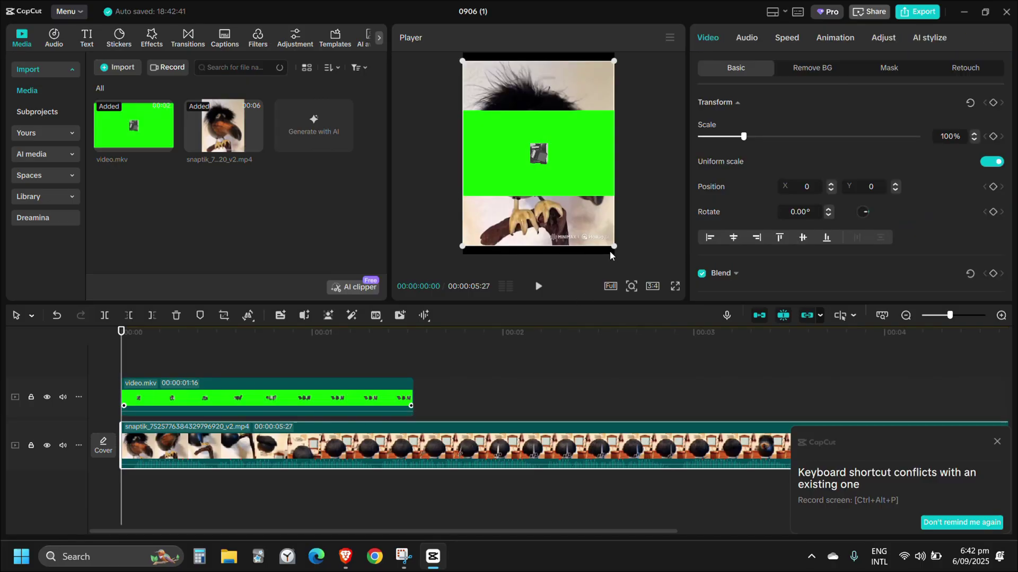
pyautogui.moveTo(622, 249); pyautogui.dragTo(632, 251)
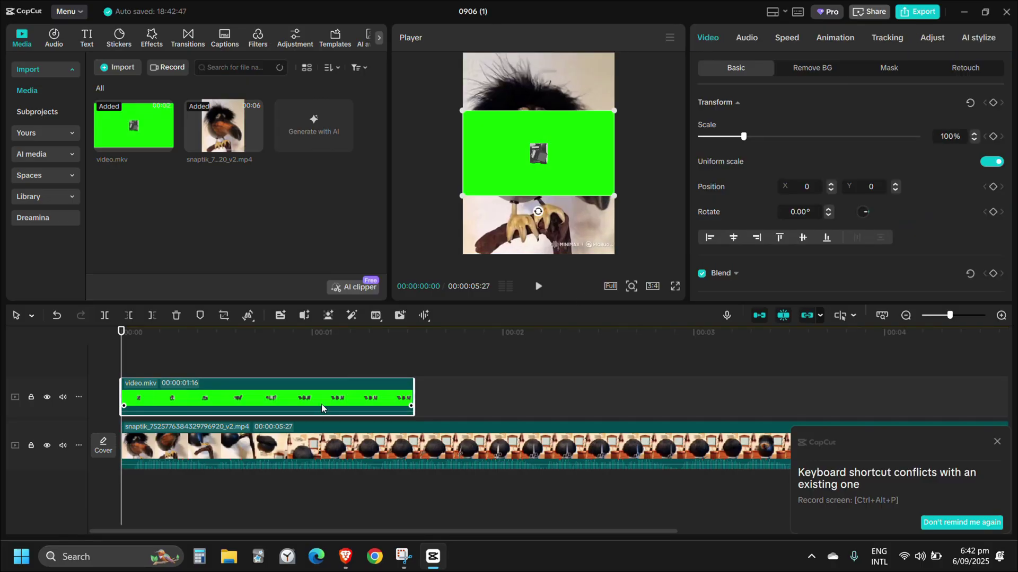
pyautogui.moveTo(684, 225); pyautogui.dragTo(796, 256)
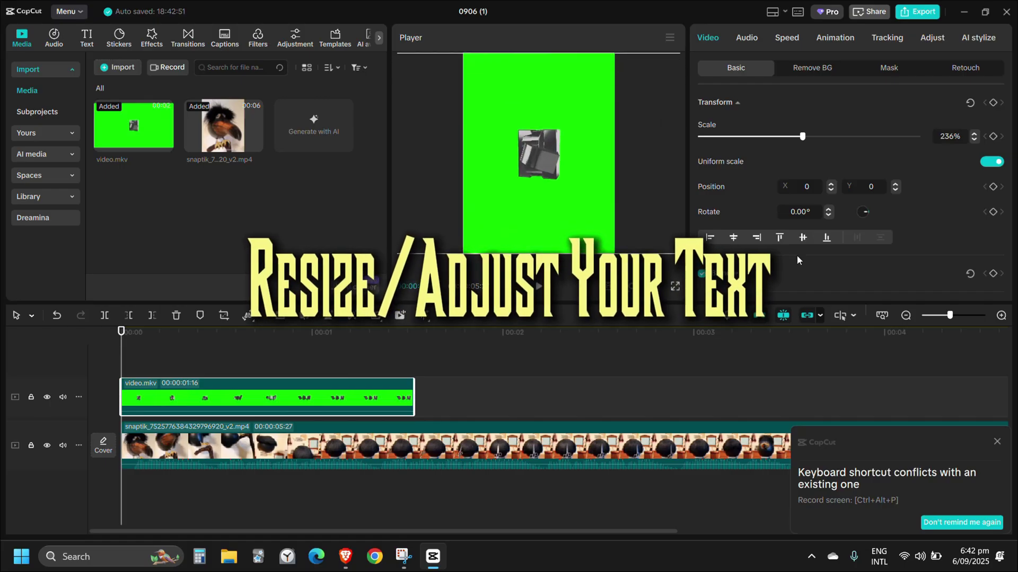
# Step: Enable the chroma key on the video.mkv overlay and pick its green background as the key colour
pyautogui.click(822, 75)
pyautogui.click(701, 165)
pyautogui.click(747, 187)
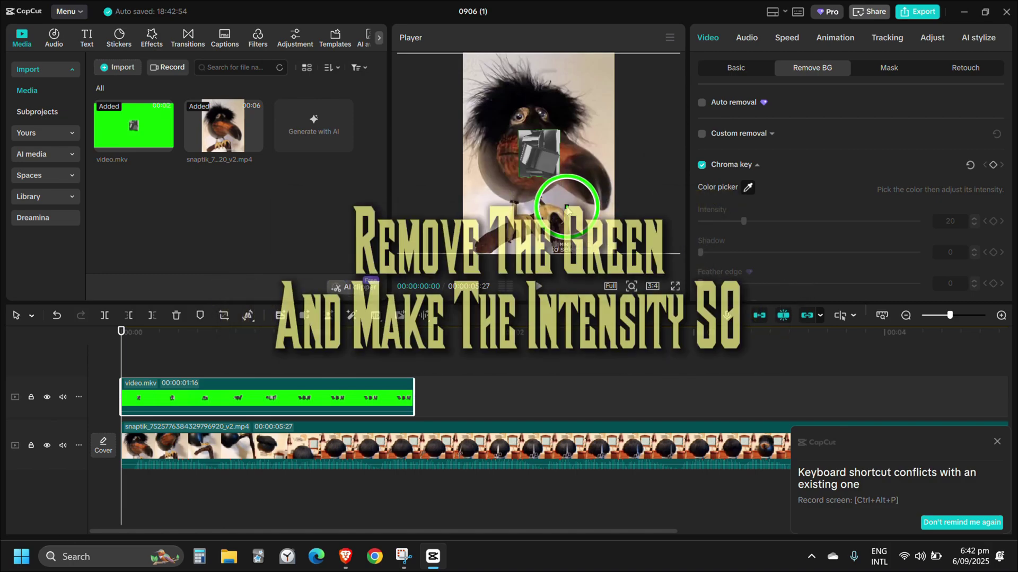
pyautogui.click(566, 208)
# Step: Set the chroma key intensity to 50 and play the timeline to check the keyed text
pyautogui.moveTo(744, 221); pyautogui.dragTo(802, 225)
pyautogui.click(958, 221)
pyautogui.press('BackSpace')
pyautogui.press('BackSpace')
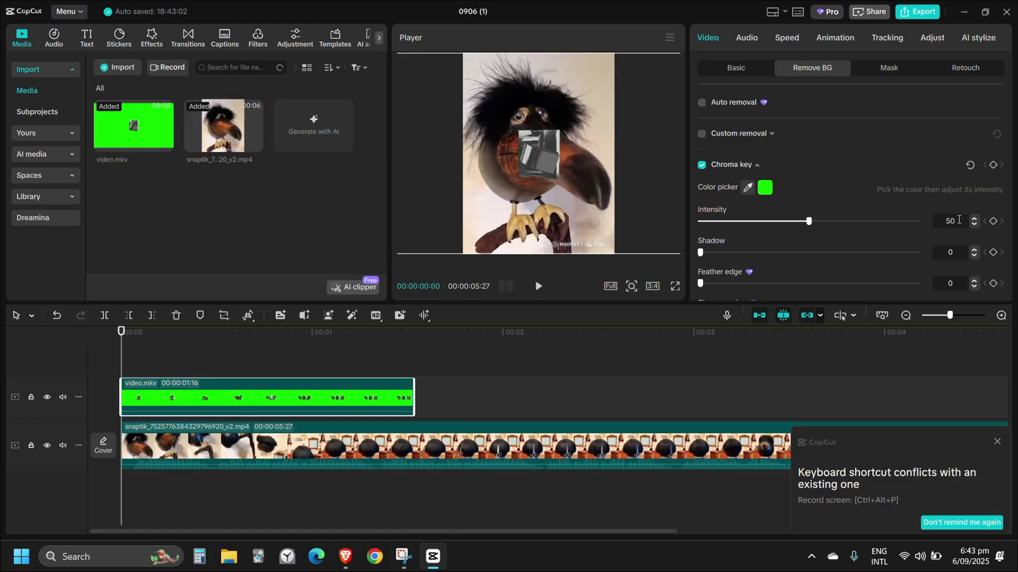
pyautogui.click(108, 385)
pyautogui.press('space')
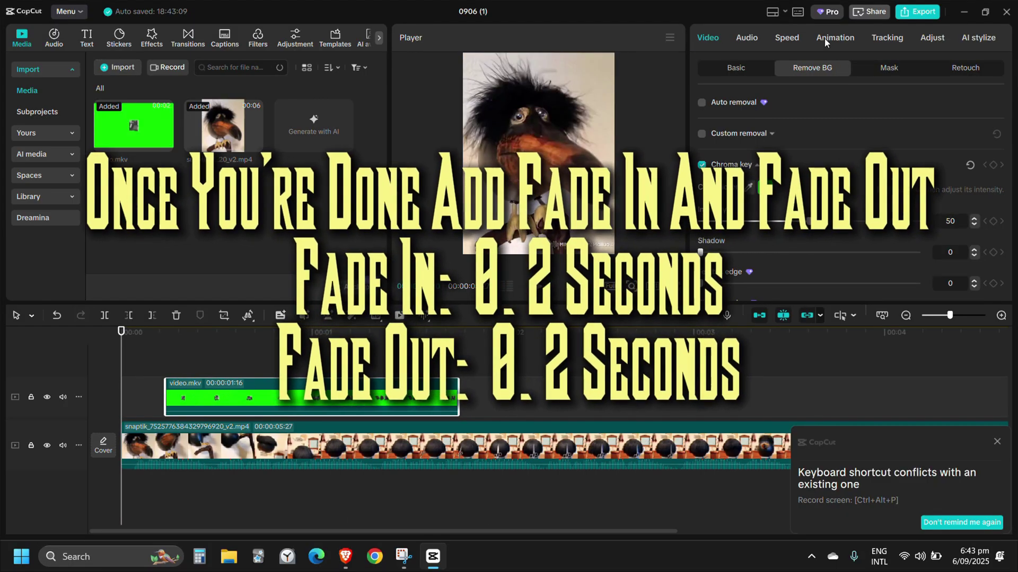
# Step: Give the video.mkv overlay Fade In and Fade Out animations of 0.2 s each and play the timeline to check them
pyautogui.click(825, 38)
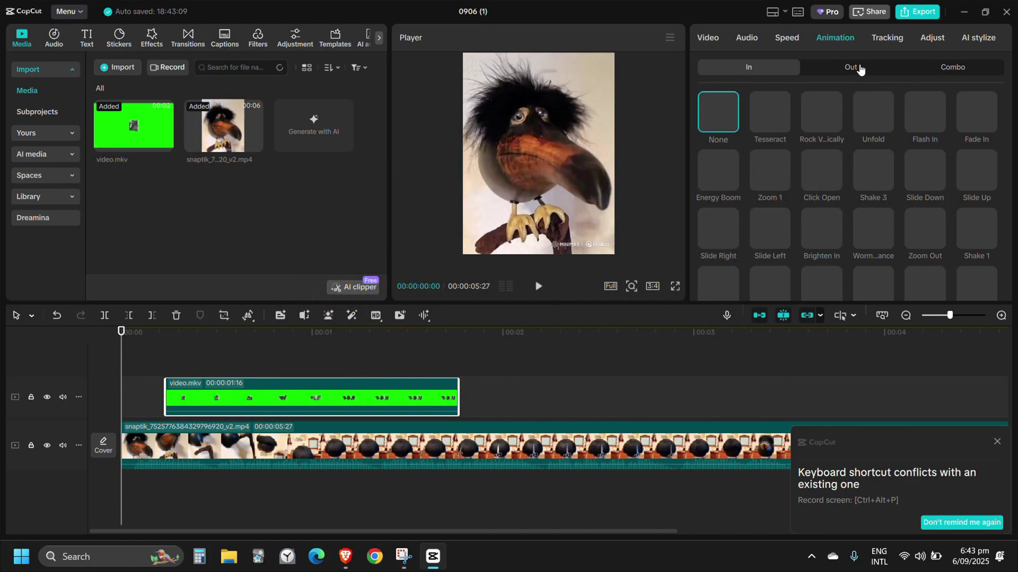
pyautogui.click(977, 130)
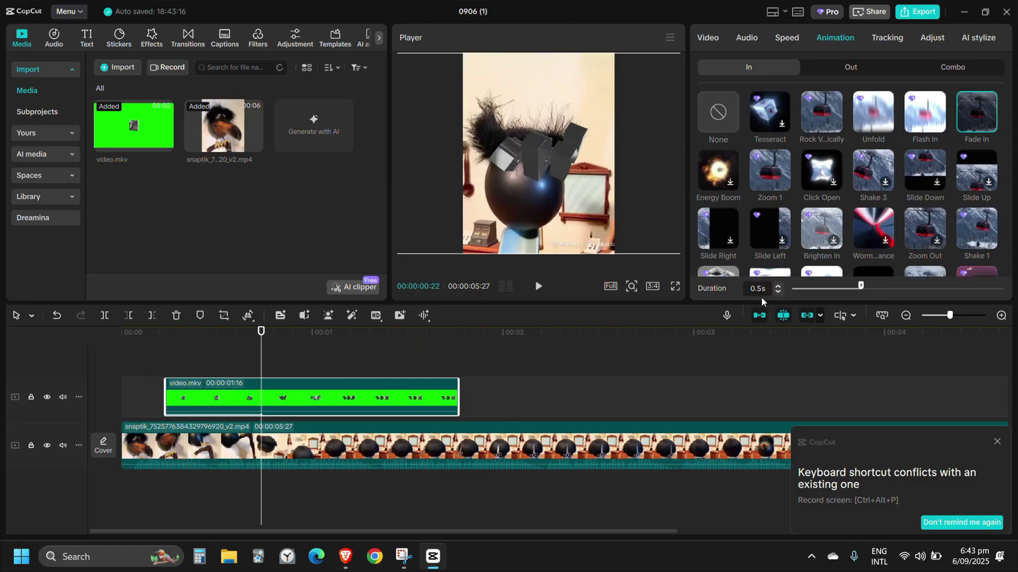
pyautogui.click(851, 67)
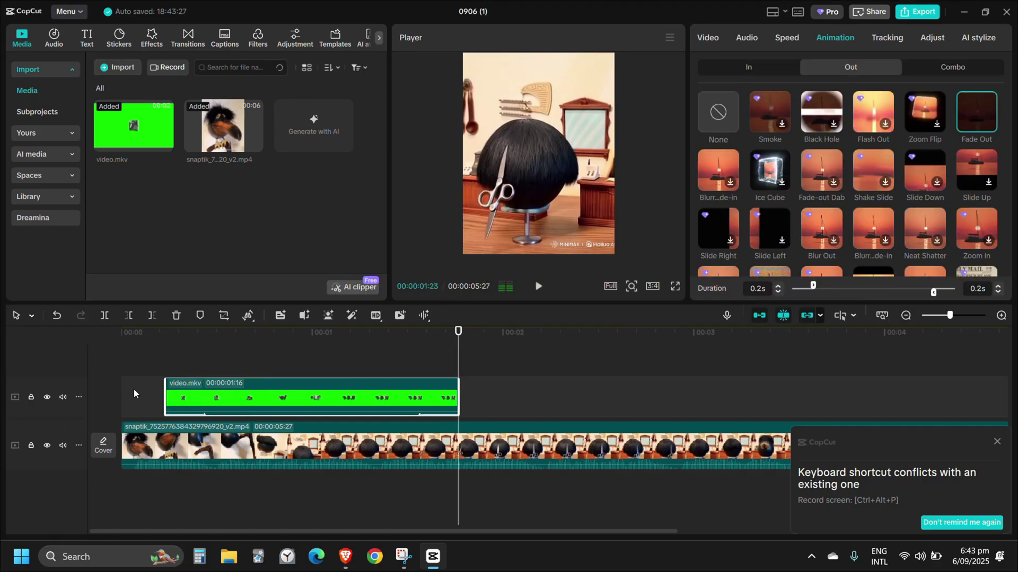
pyautogui.click(134, 393)
pyautogui.press('space')
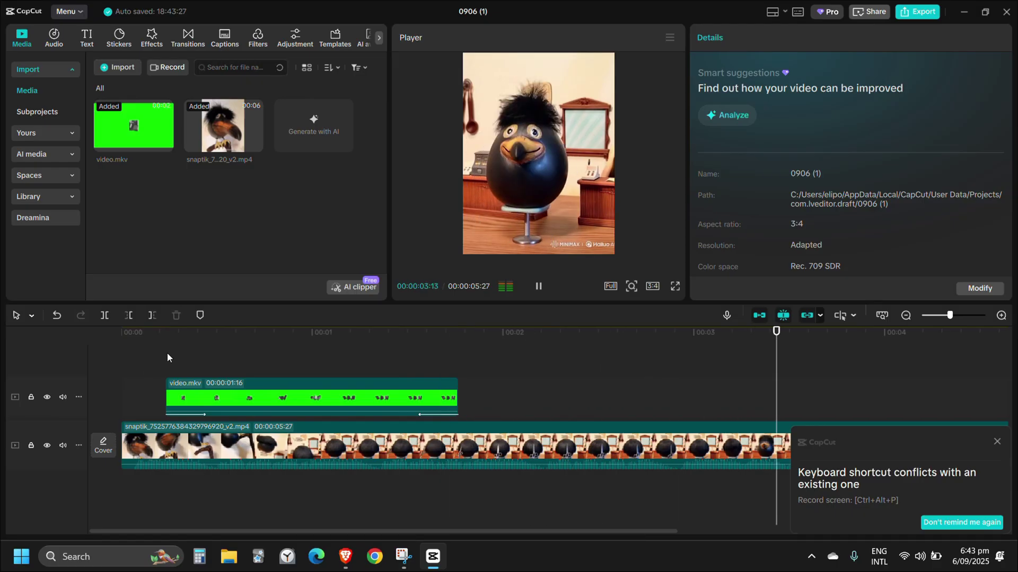
# Step: Duplicate the video.mkv overlay onto a track above itself at the same start time and preview the stacked clips
pyautogui.click(287, 402)
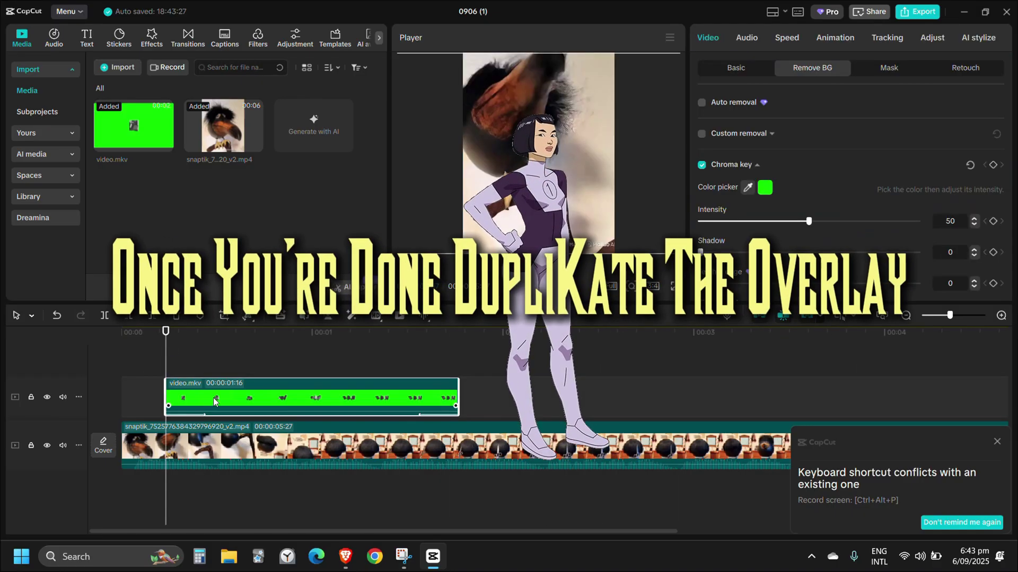
pyautogui.hotkey('ctrl', 'c')
pyautogui.hotkey('ctrl', 'v')
pyautogui.press('space')
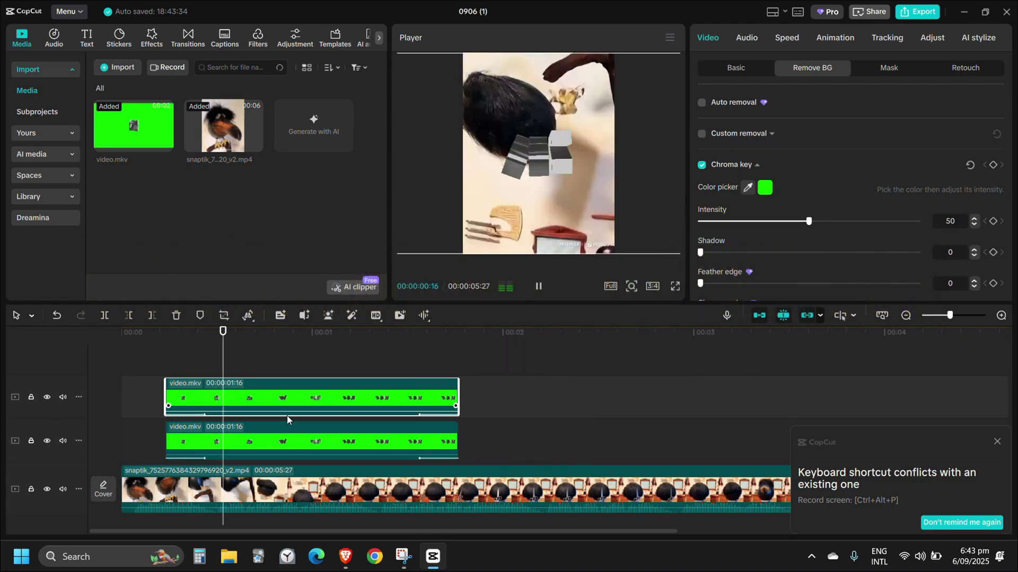
pyautogui.press('space')
# Step: Recolour the lower video.mkv copy with curves, flattening green to the bottom and moving blue's upper end point to mid-width
pyautogui.click(299, 433)
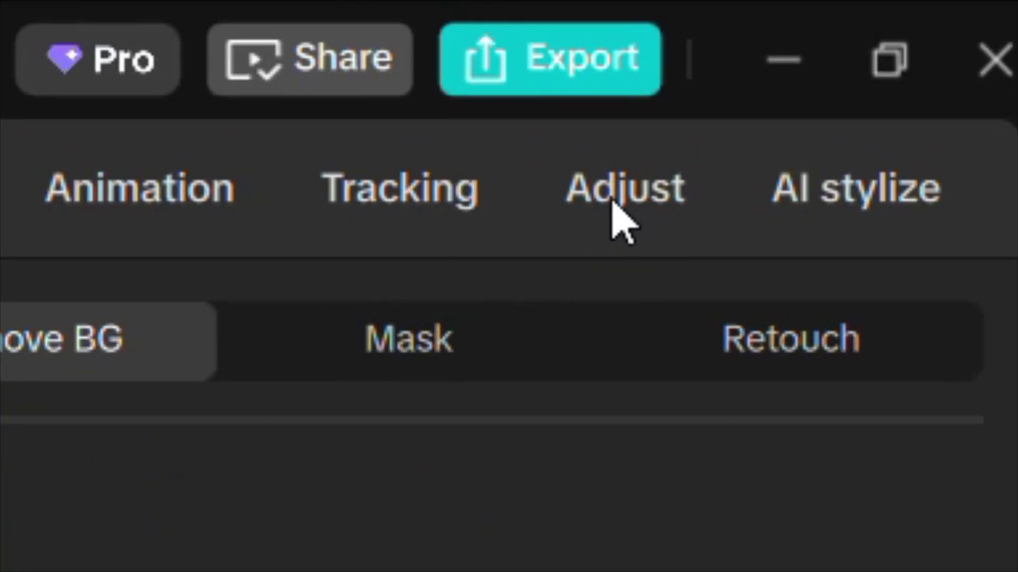
pyautogui.click(613, 206)
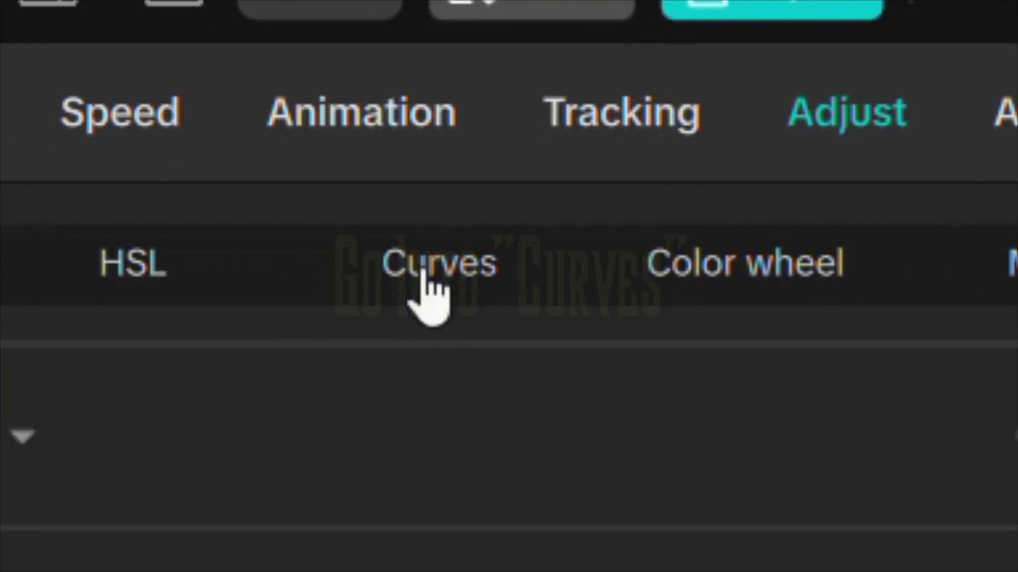
pyautogui.click(430, 286)
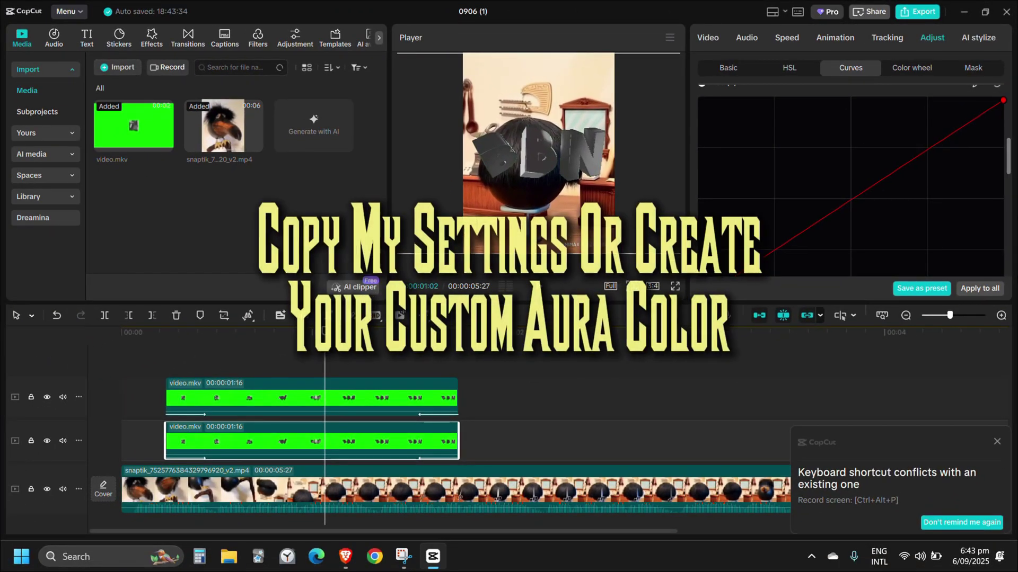
pyautogui.scroll(-3, 915, 192)
pyautogui.scroll(-1, 915, 193)
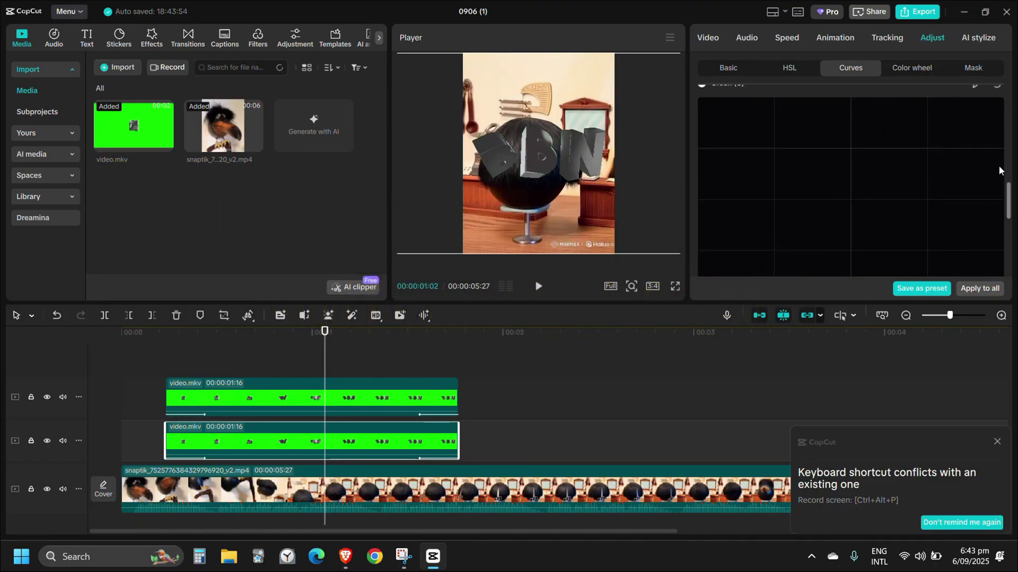
pyautogui.scroll(-6, 984, 133)
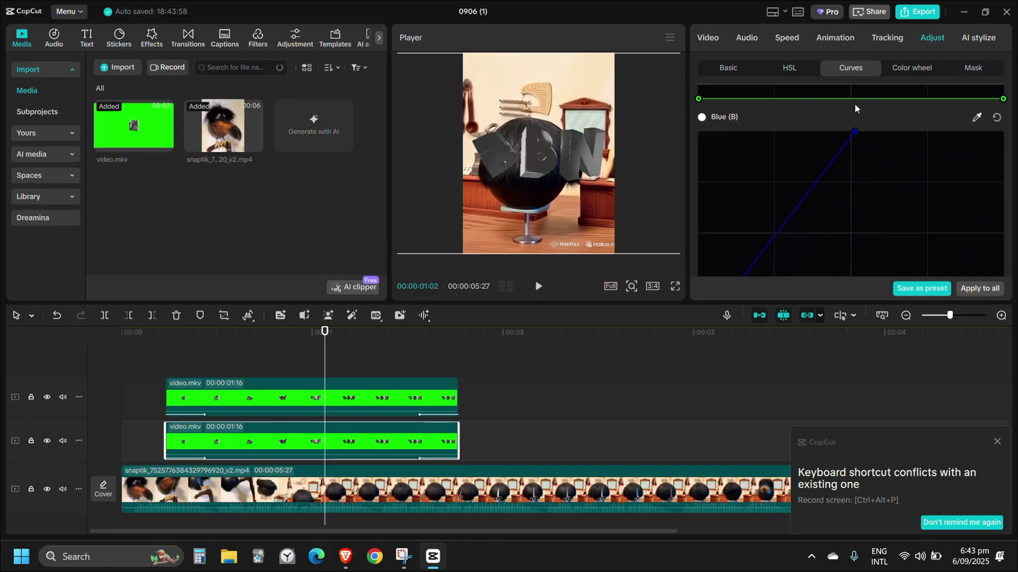
# Step: Add the favourite effect Black Flash 2 to the lower video.mkv overlay and set its Speed and Strength to 0
pyautogui.click(161, 35)
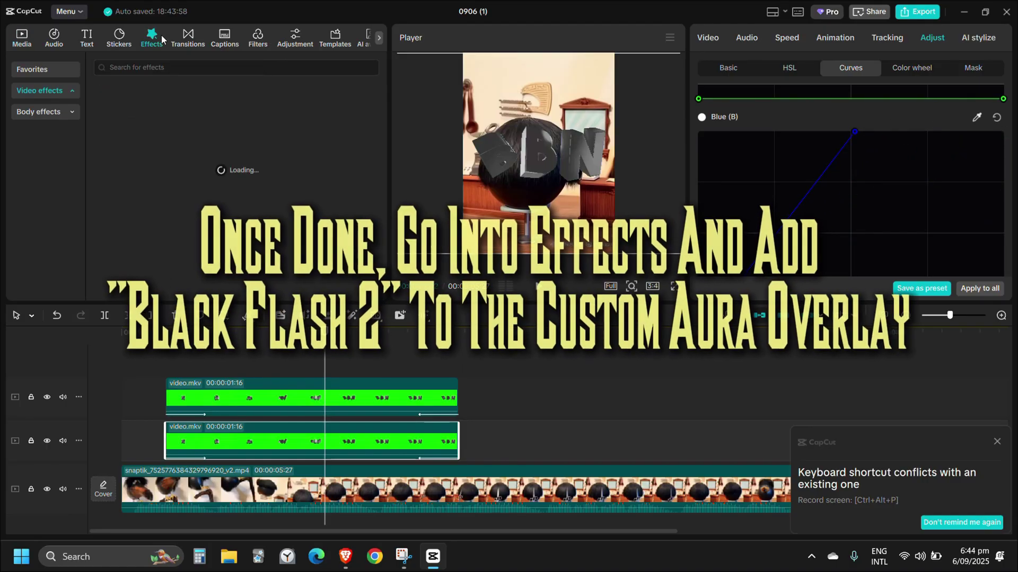
pyautogui.click(56, 73)
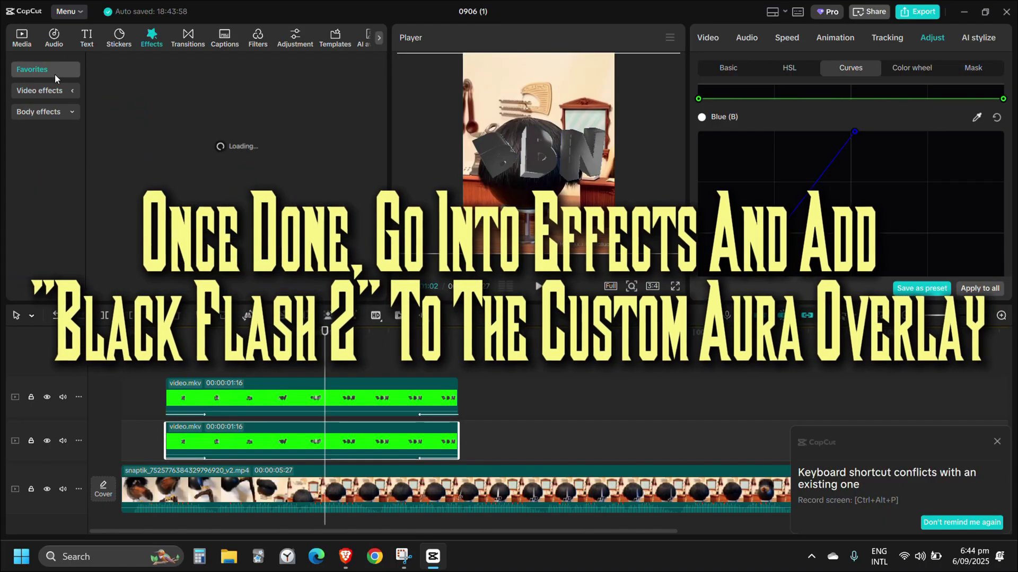
pyautogui.scroll(-3, 244, 165)
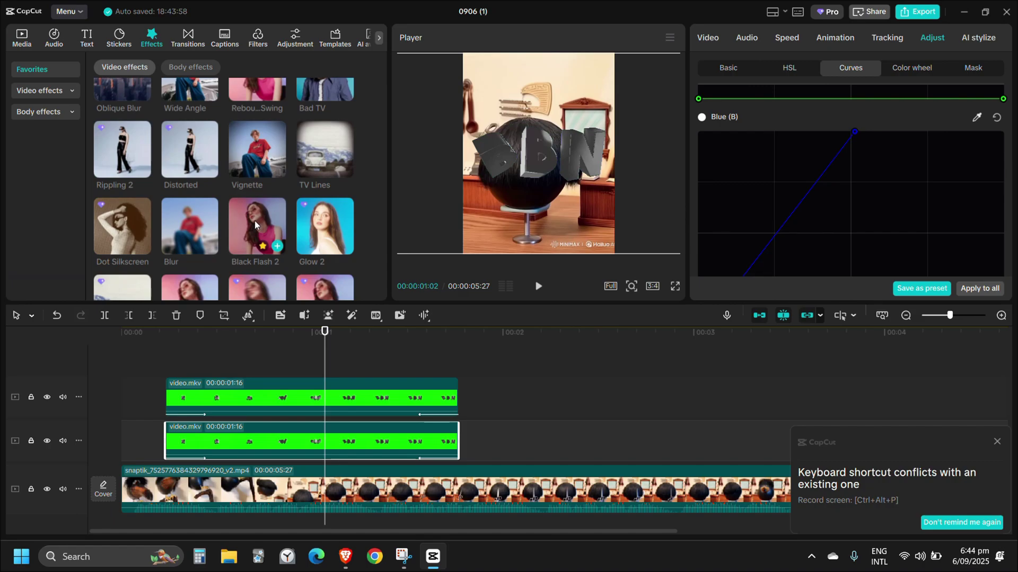
pyautogui.moveTo(255, 231); pyautogui.dragTo(324, 443)
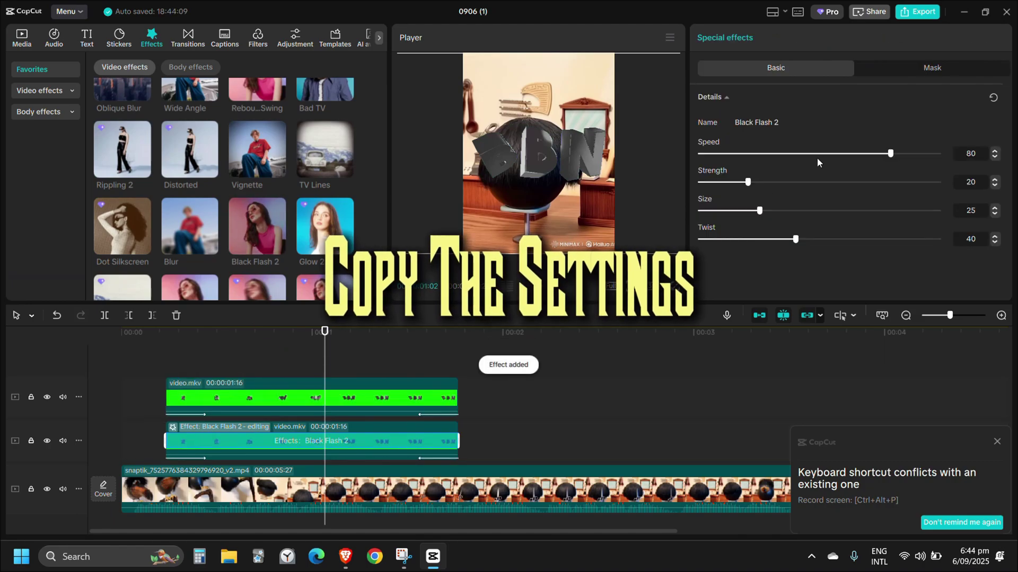
pyautogui.moveTo(816, 154); pyautogui.dragTo(700, 154)
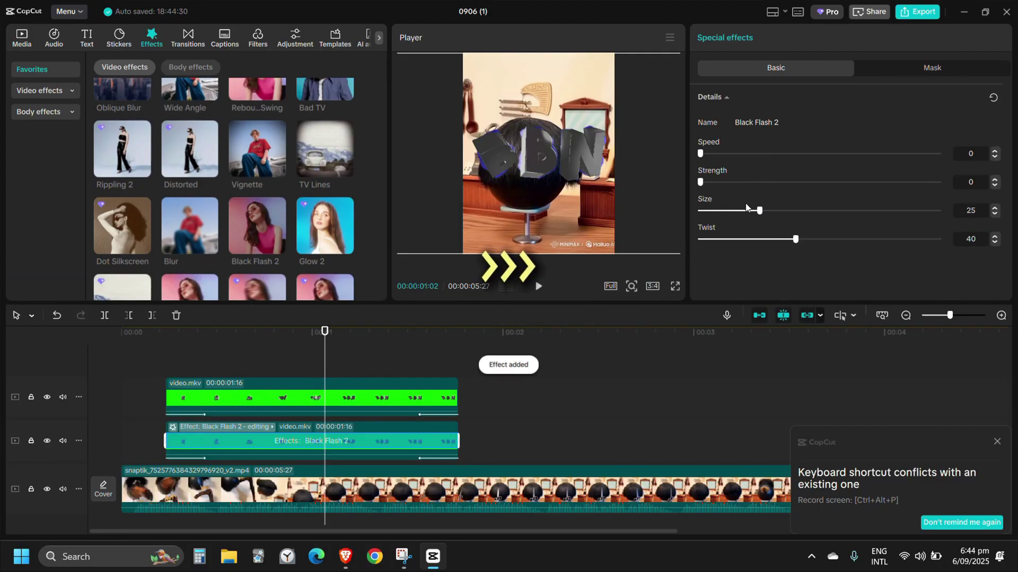
pyautogui.click(102, 401)
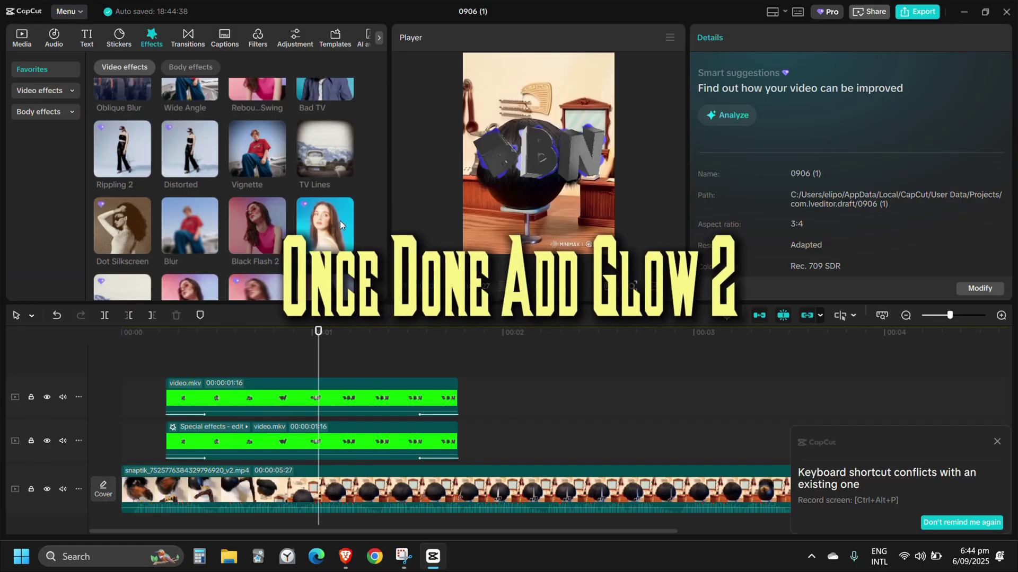
# Step: Add the Glow 2 effect to the lower video.mkv overlay with Glow and Size at 100, and play the result from the start
pyautogui.moveTo(340, 225); pyautogui.dragTo(350, 431)
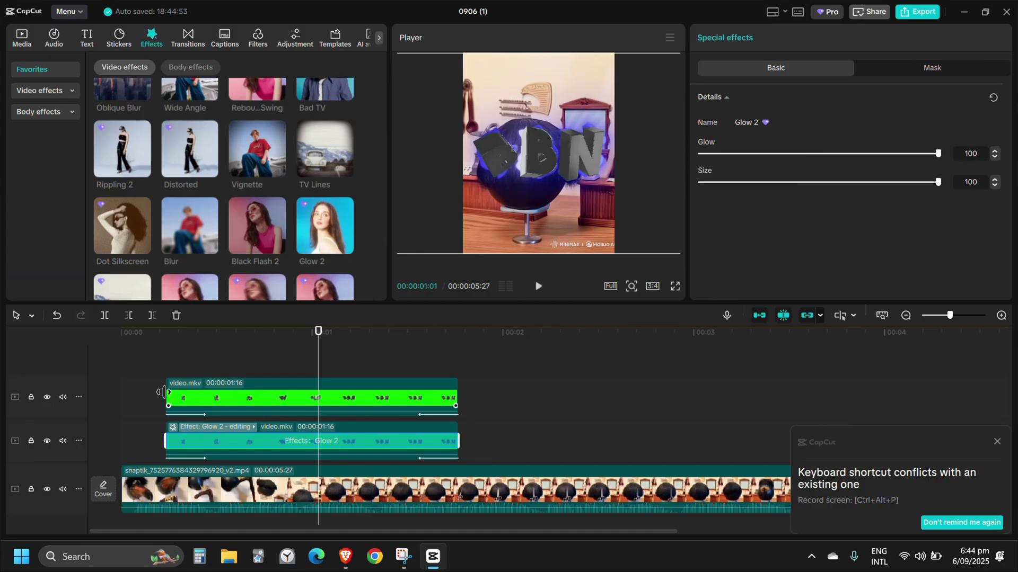
pyautogui.click(97, 396)
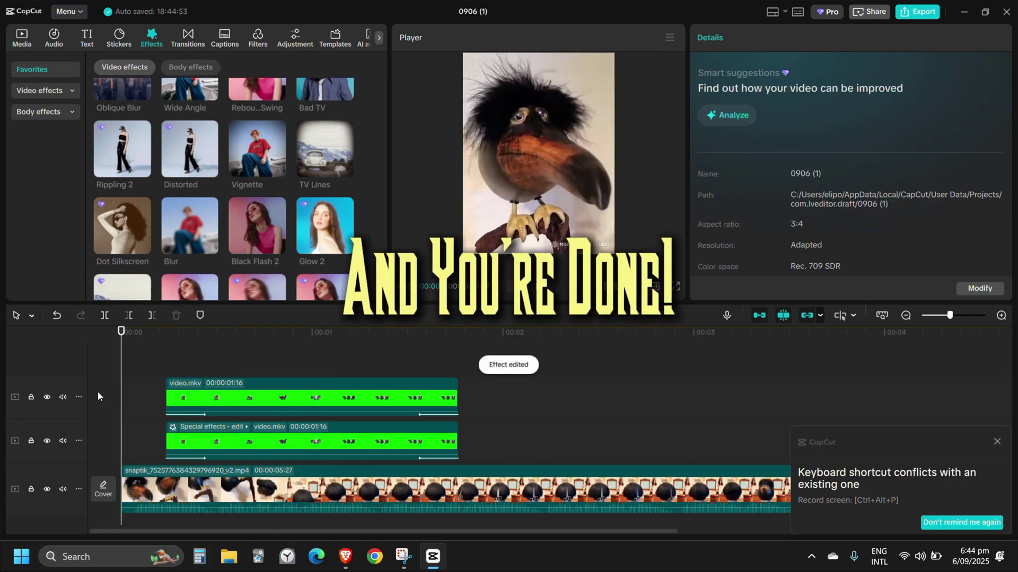
pyautogui.press('space')
pyautogui.click(97, 392)
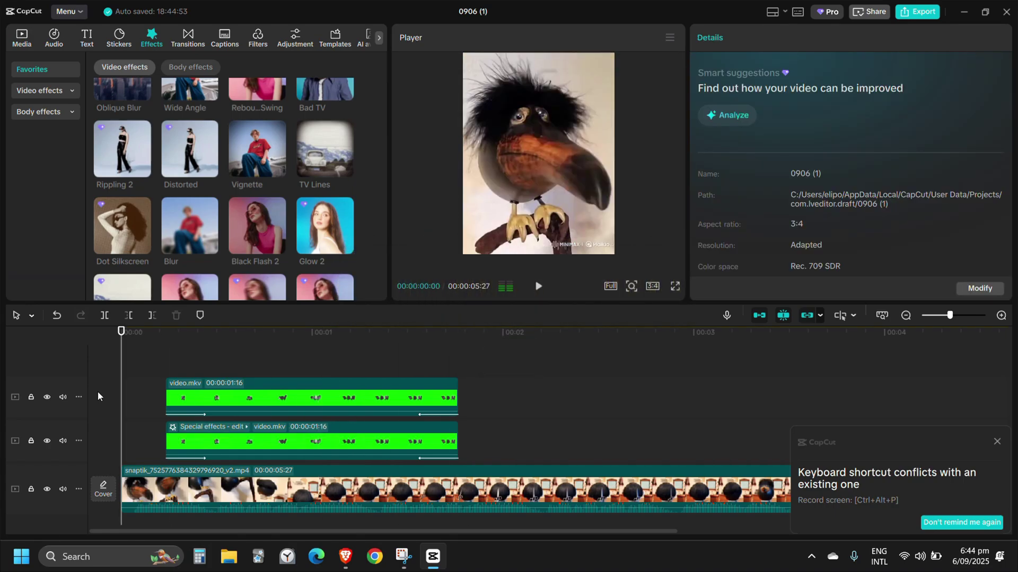
pyautogui.press('space')
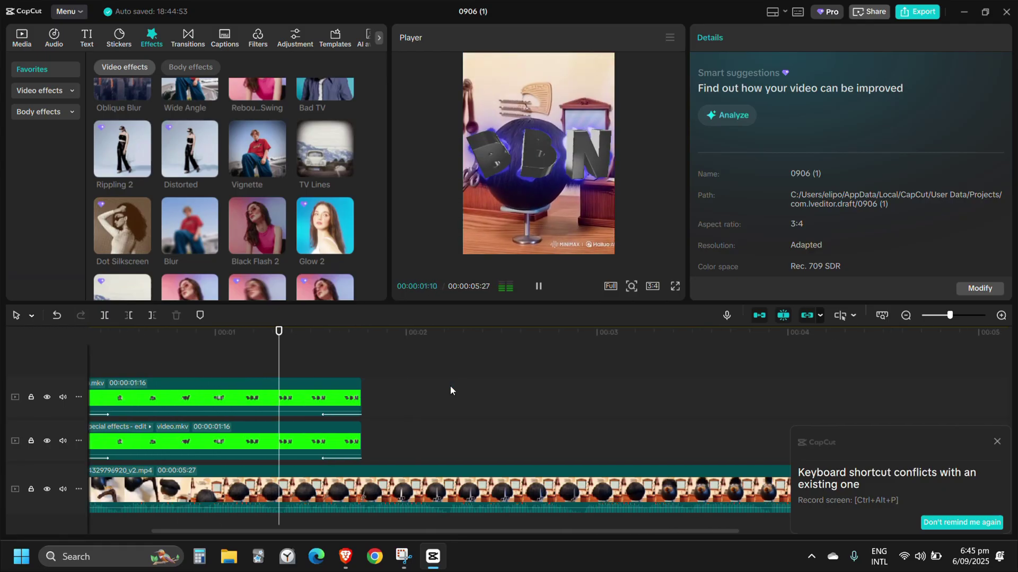